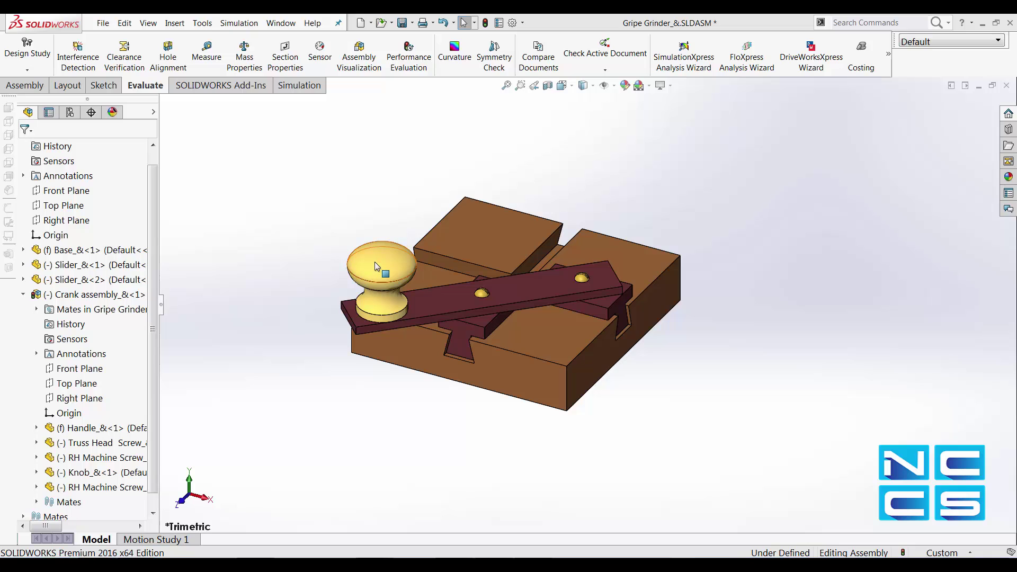
Move the crank by its knob to demonstrate the grinder mechanism's motion, leaving nothing selected.
left_click_drag(374, 262, 366, 232)
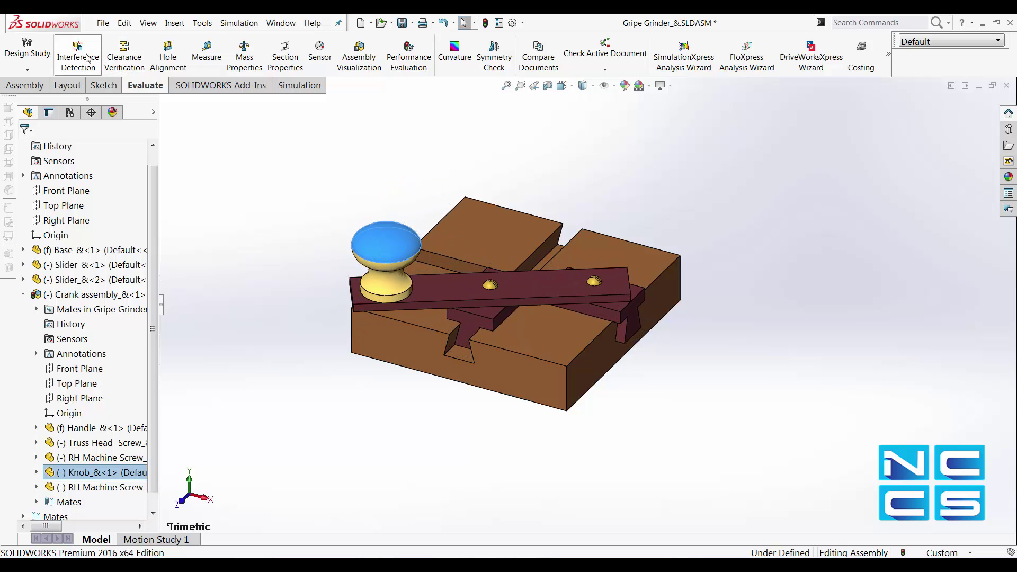
left_click(210, 203)
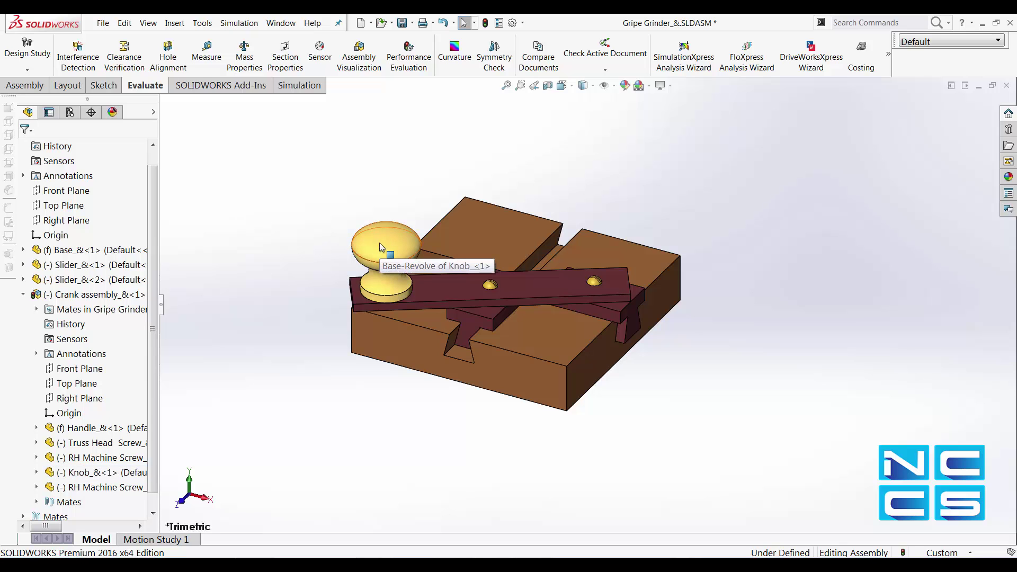
mouse_move(381, 247)
left_mouse_down()
mouse_move(391, 284)
mouse_move(443, 318)
mouse_move(734, 291)
mouse_move(682, 140)
mouse_move(420, 159)
mouse_move(379, 247)
left_mouse_up()
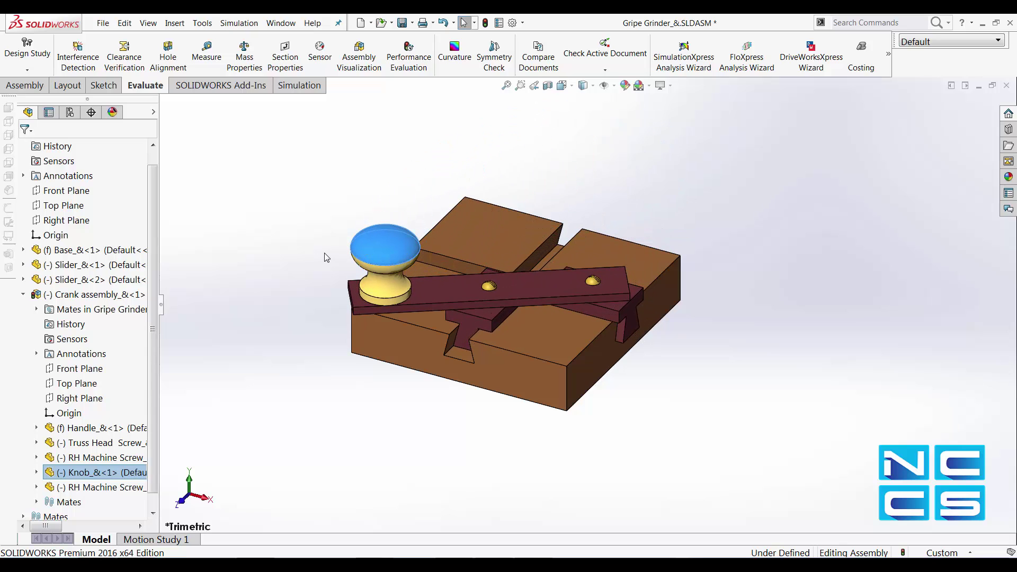
left_click(281, 244)
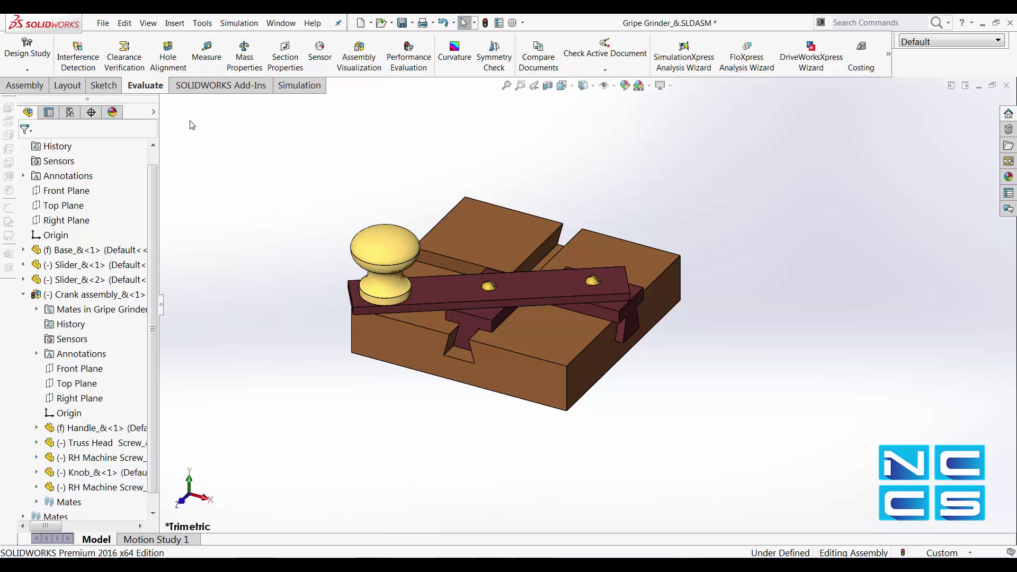
Save the assembly without rebuilding as the 3D PDF Gripe Grinder_&.PDF in the Grinder Assy folder.
left_click(102, 27)
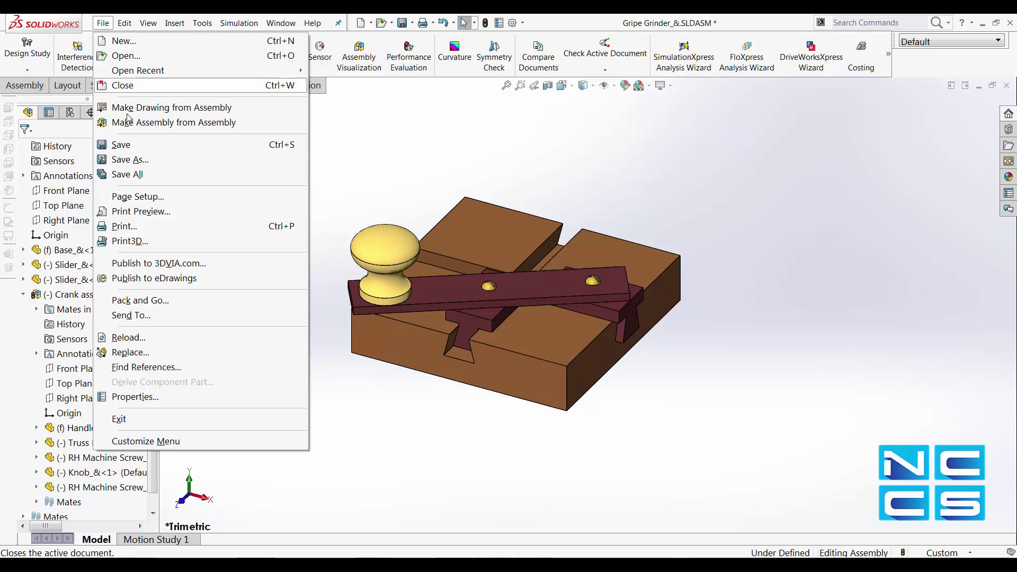
left_click(137, 160)
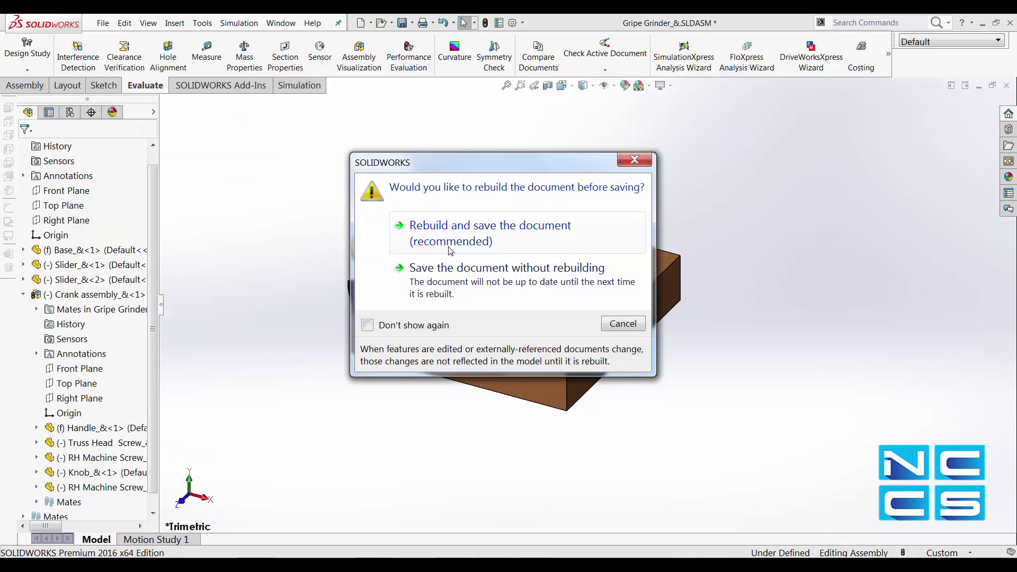
left_click(521, 290)
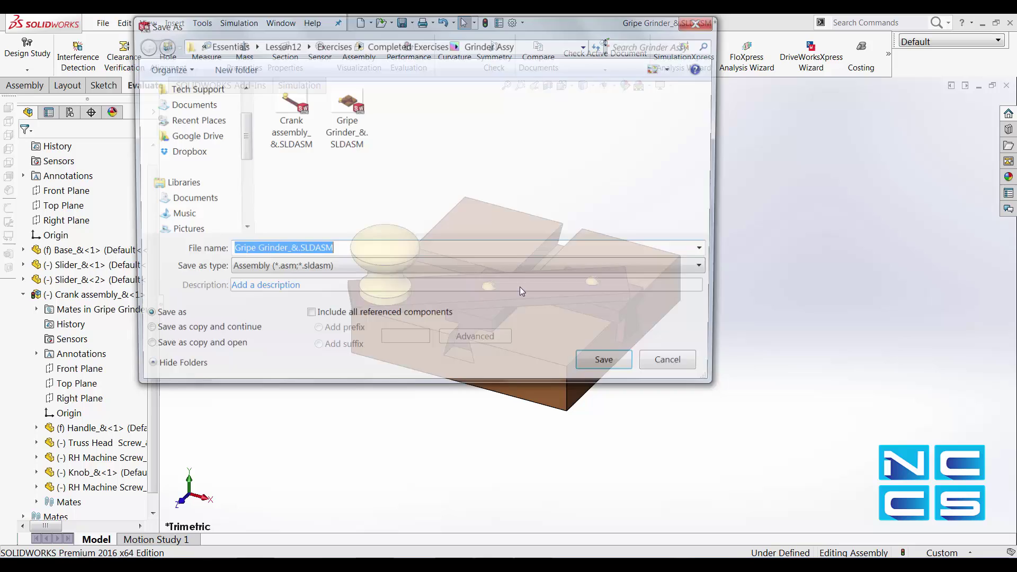
left_click(345, 273)
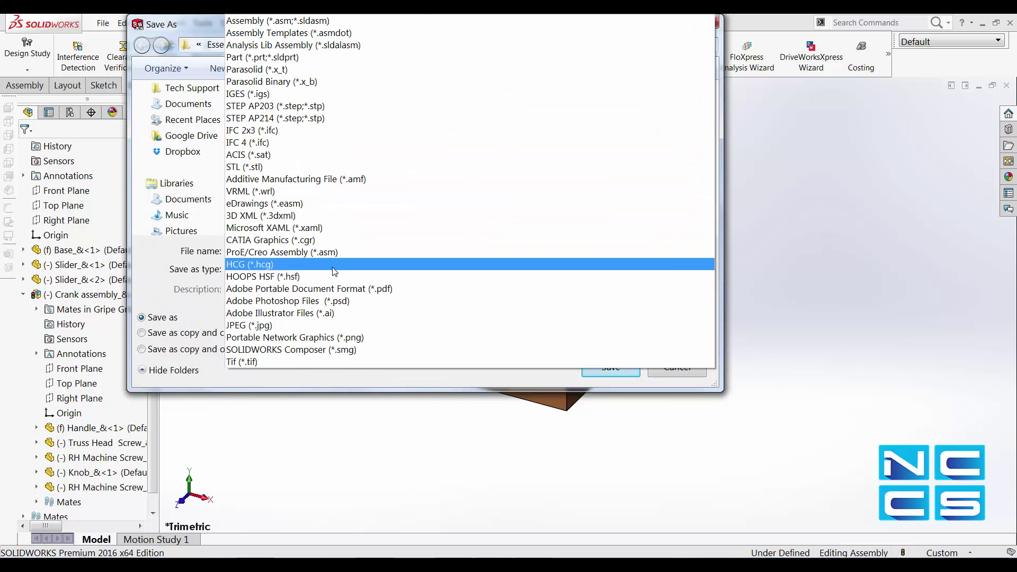
left_click(368, 290)
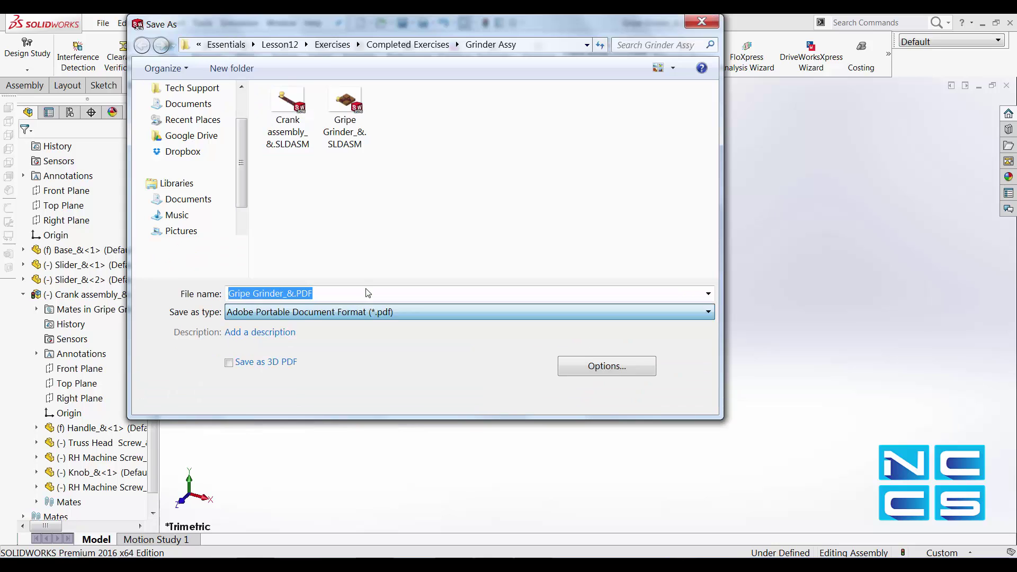
left_click(229, 363)
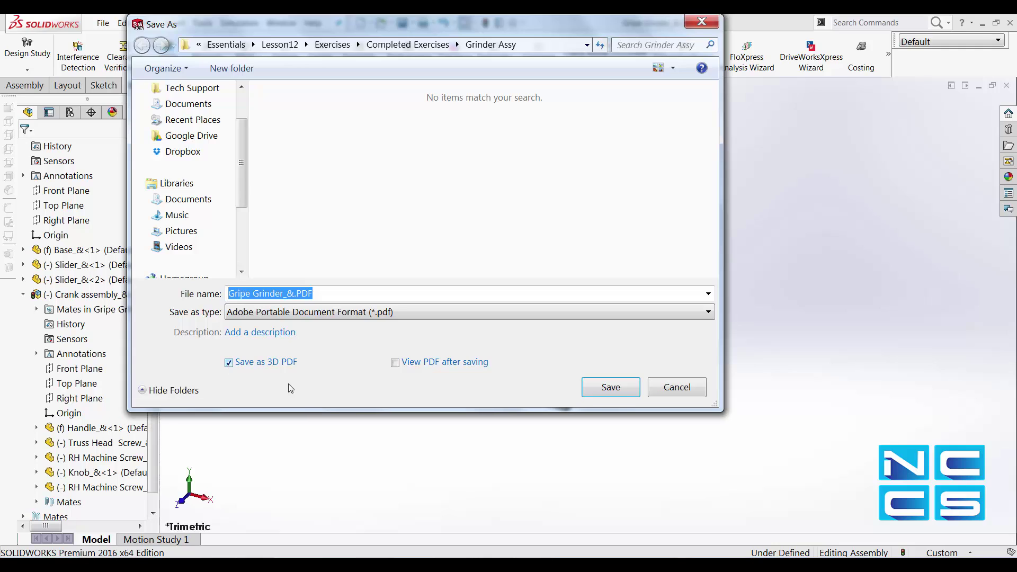
left_click(610, 392)
left_click(618, 393)
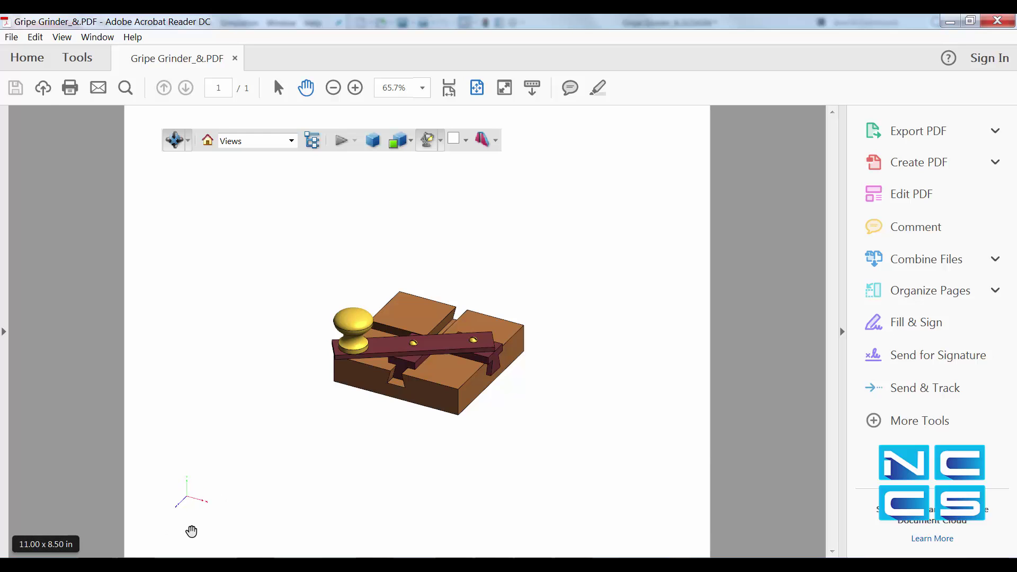
Hide the tools pane in Adobe Acrobat Reader and inspect the exported 3D model up close.
left_click(841, 290)
scroll(439, 379, "up", 1)
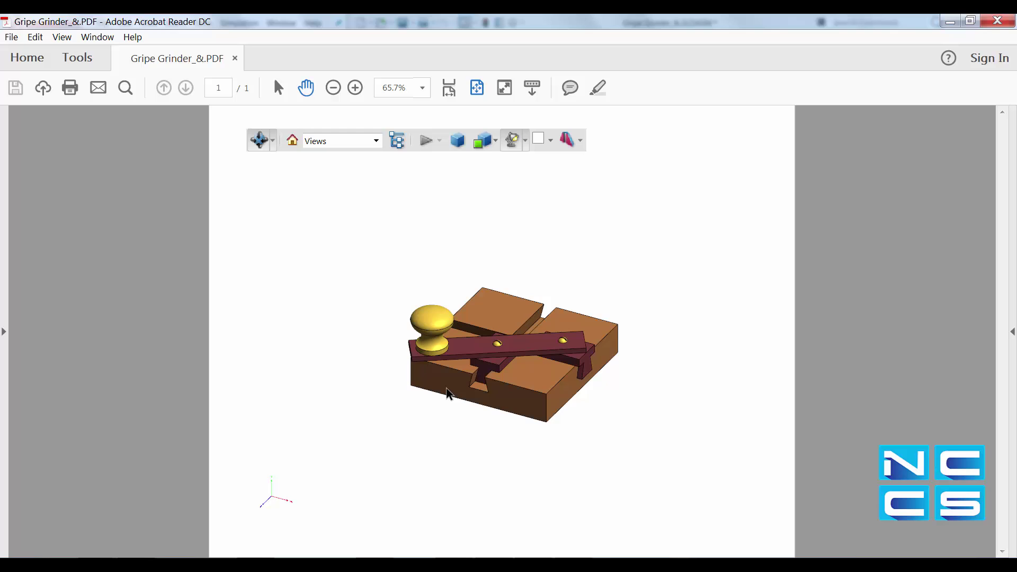
scroll(619, 397, "up", 1)
scroll(618, 397, "up", 2)
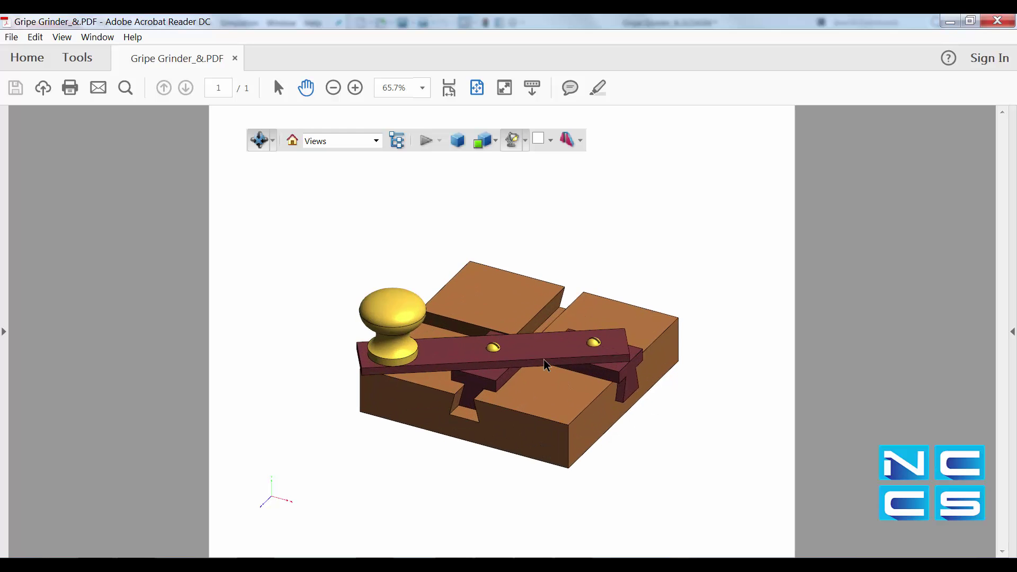
scroll(509, 418, "down", 4)
left_click_drag(447, 326, 473, 319)
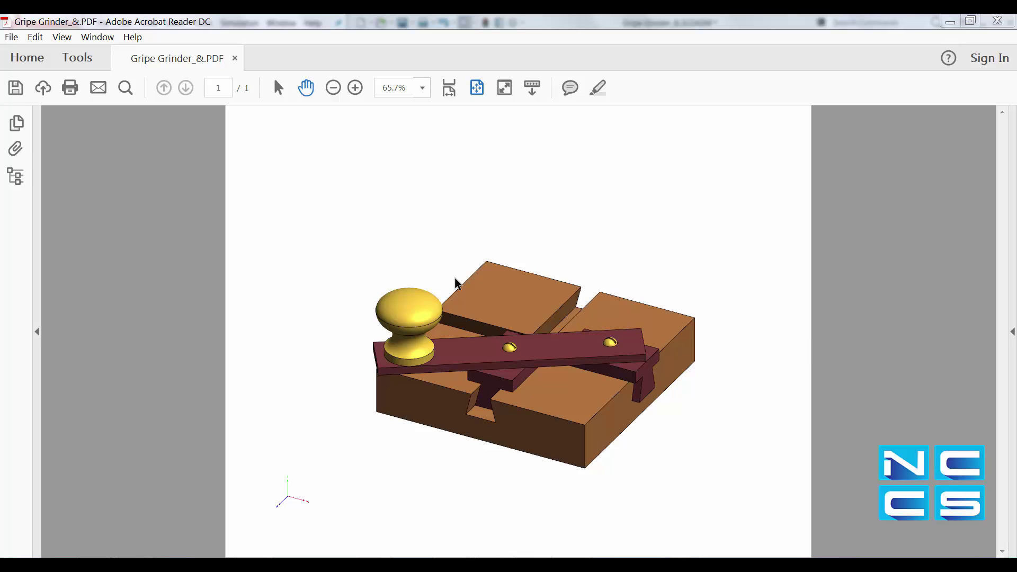
Measure the base's width between its front vertical edges with the 3D Measurement Tool and place the dimension beside the model.
left_click(478, 322)
left_click(347, 204)
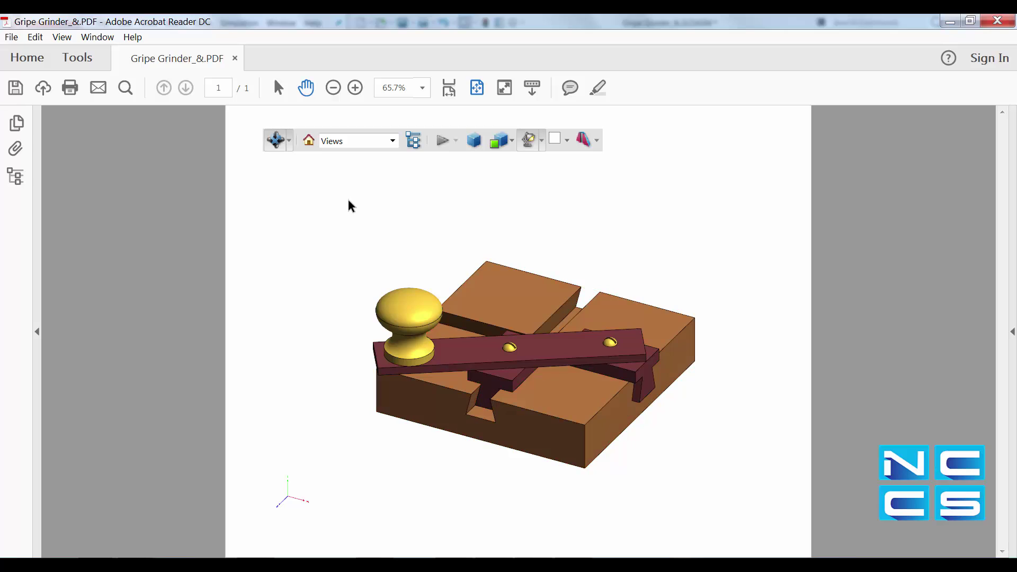
left_click(291, 142)
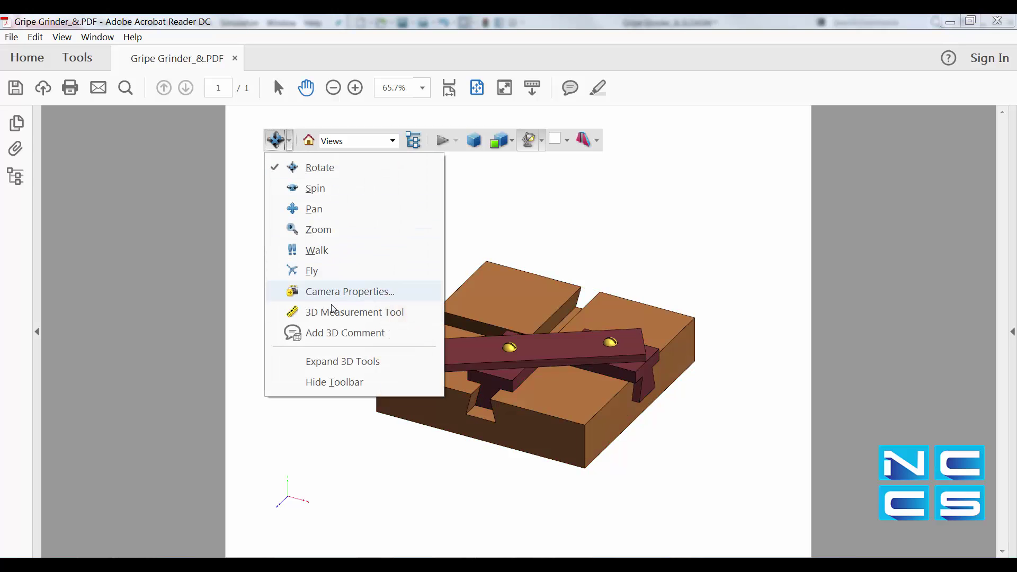
left_click(337, 315)
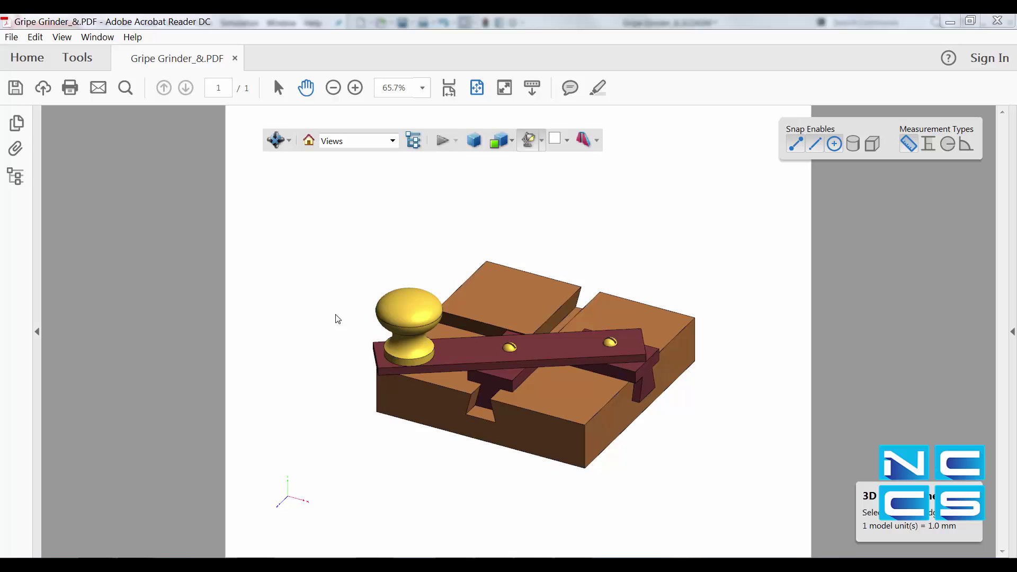
left_click(567, 177)
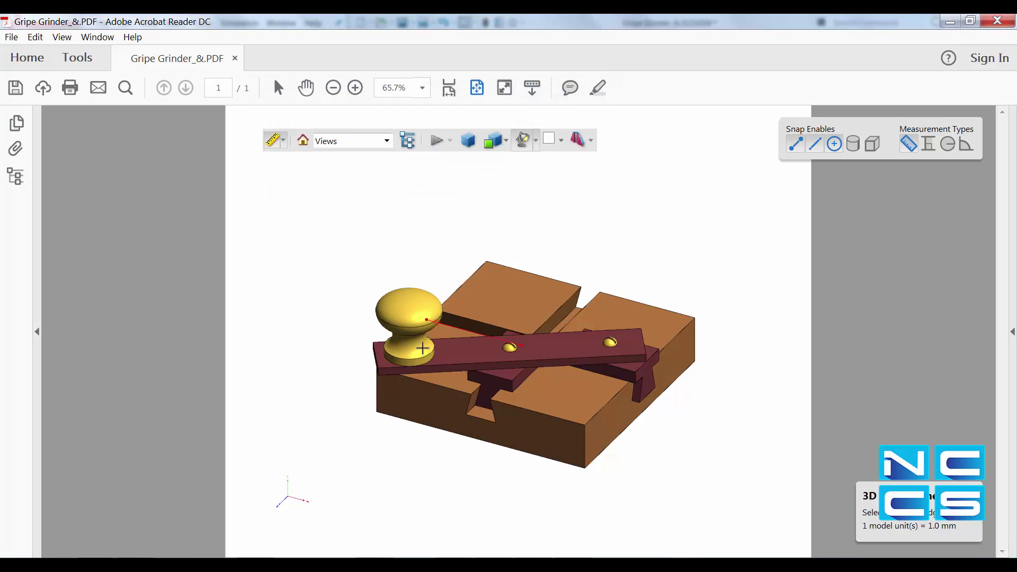
left_click(377, 397)
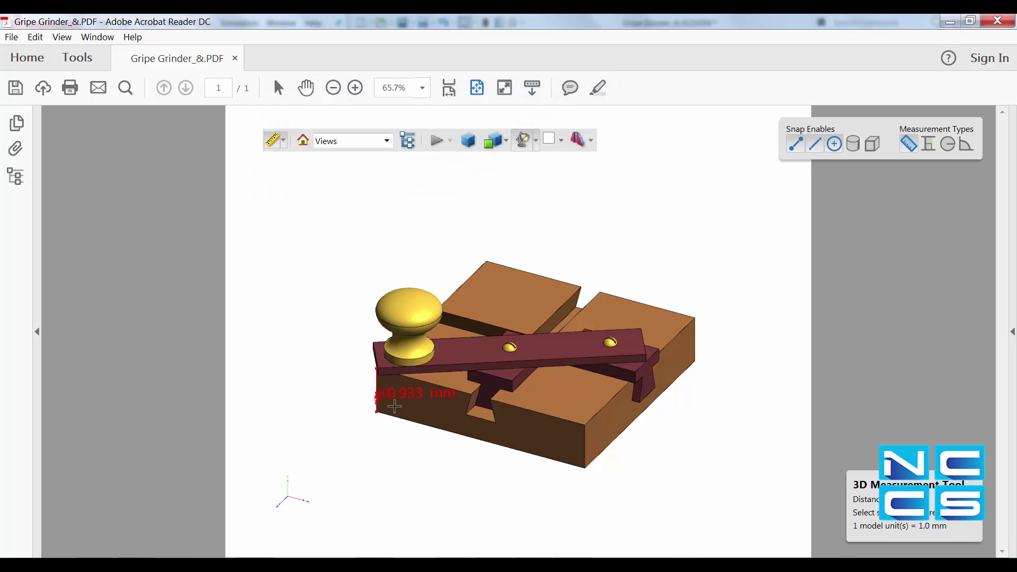
left_click(585, 444)
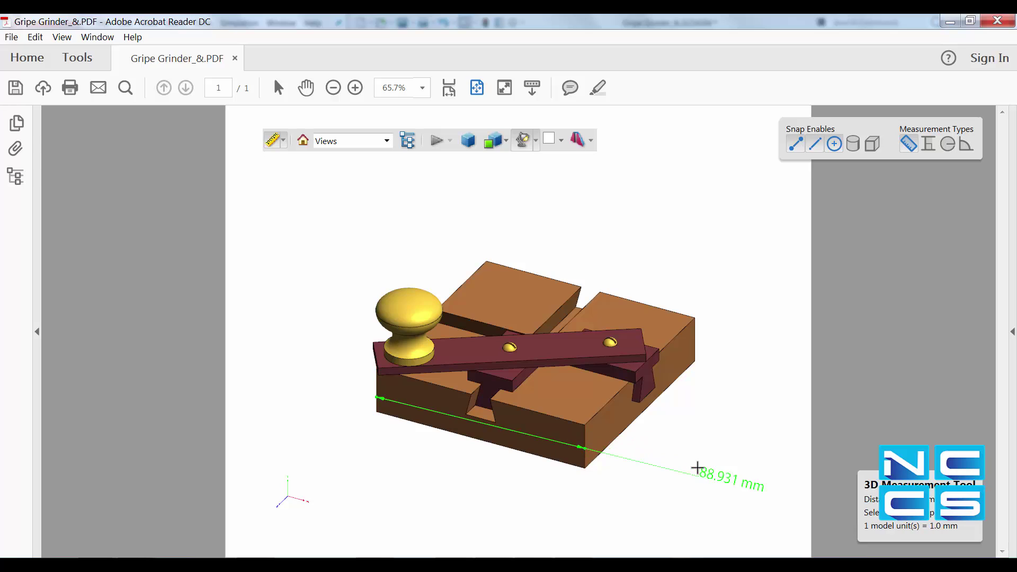
left_click(660, 461)
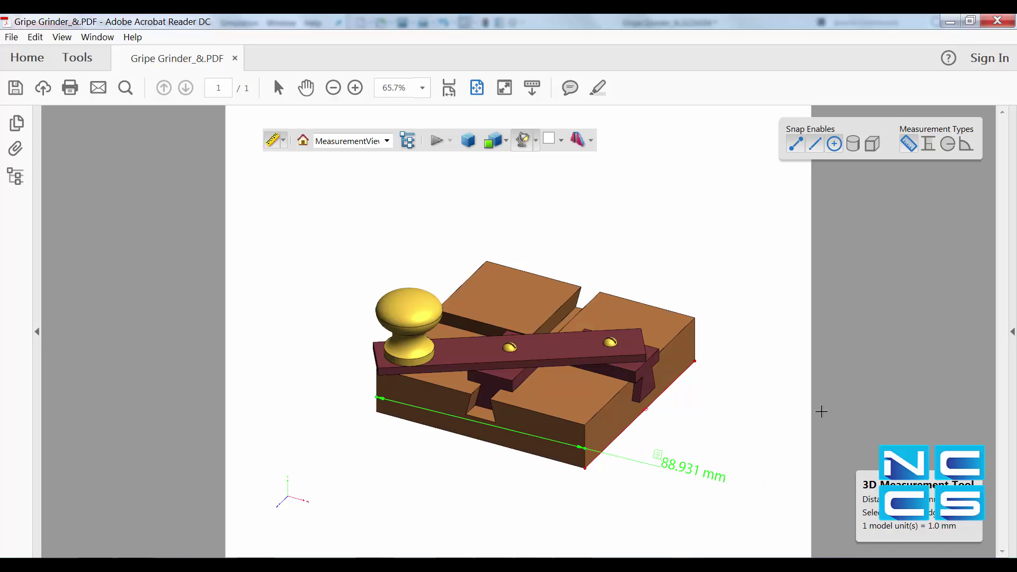
key("Escape")
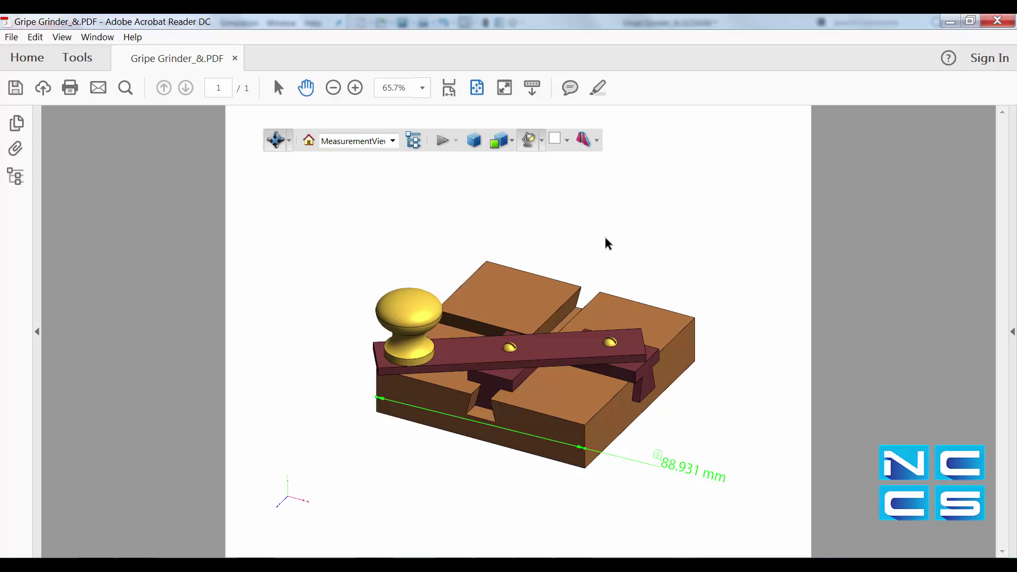
Measure the crank handle's length between its two ends with the 3D Measurement Tool, without placing the dimension.
left_click(288, 141)
left_click(349, 312)
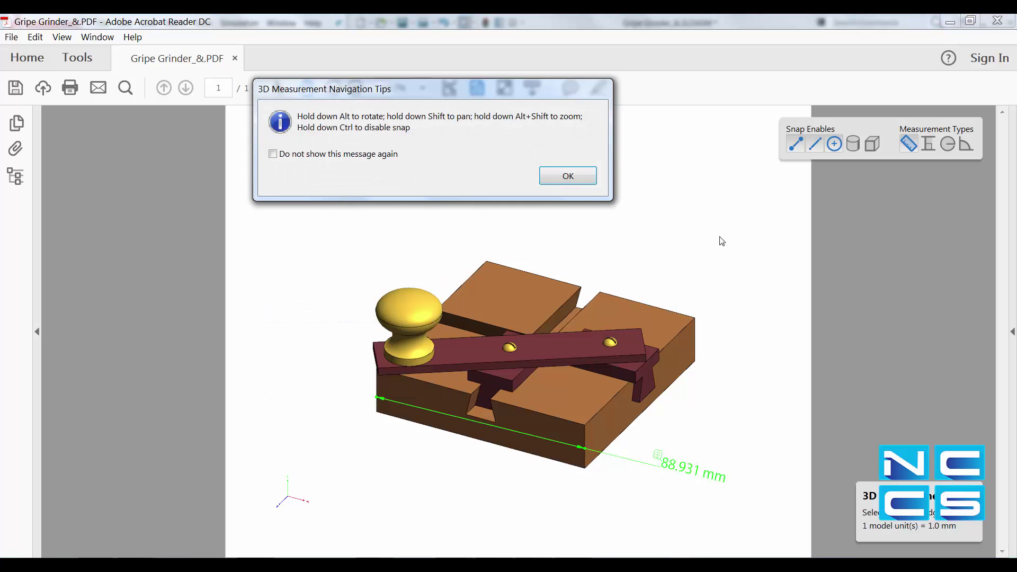
left_click(582, 179)
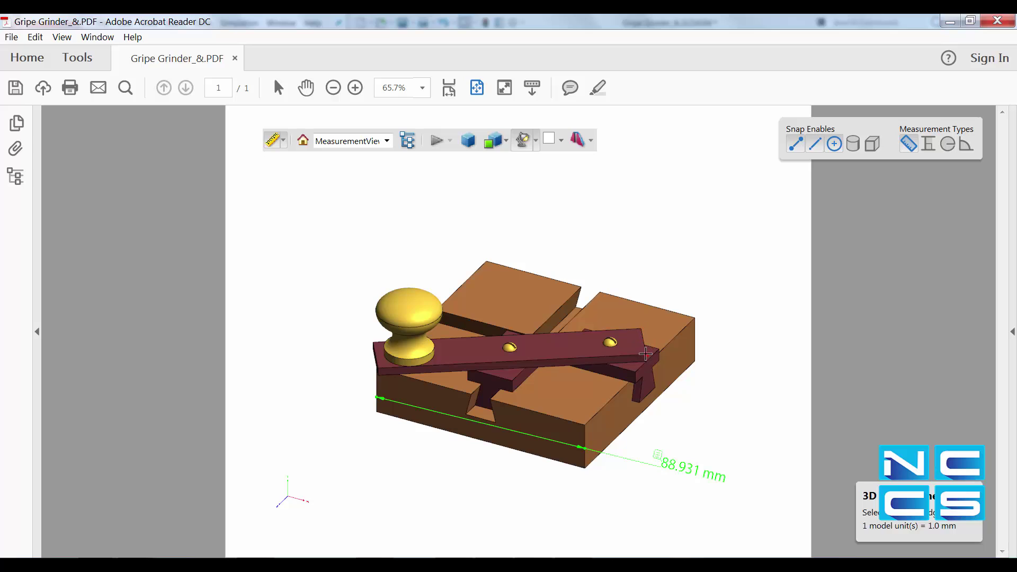
left_click(645, 355)
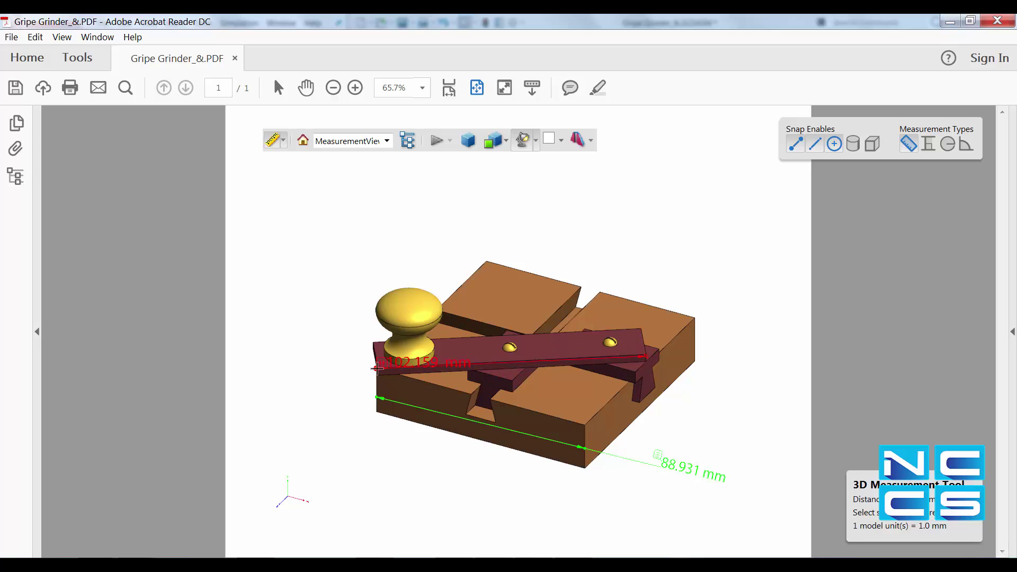
left_click(376, 369)
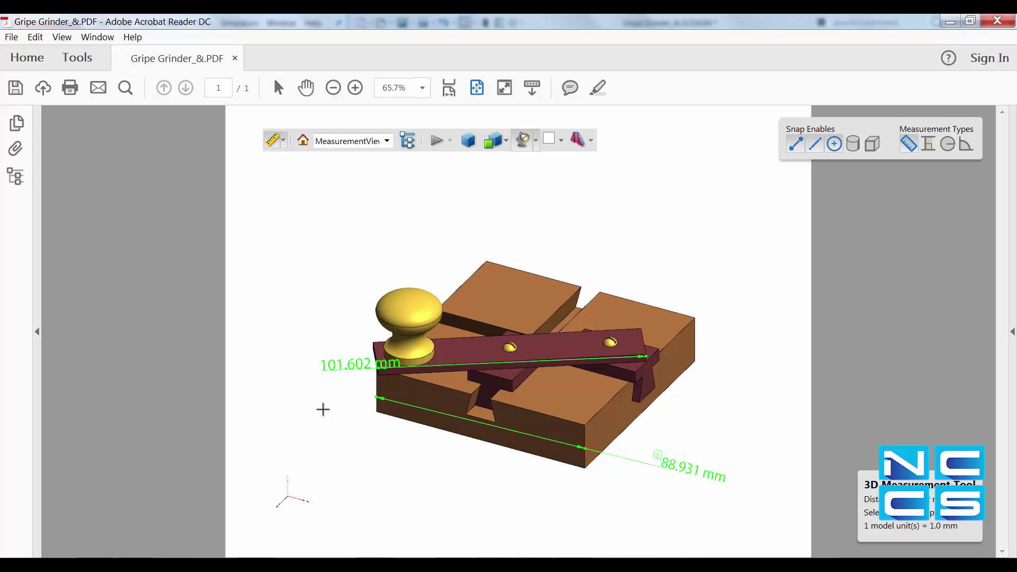
key("Escape")
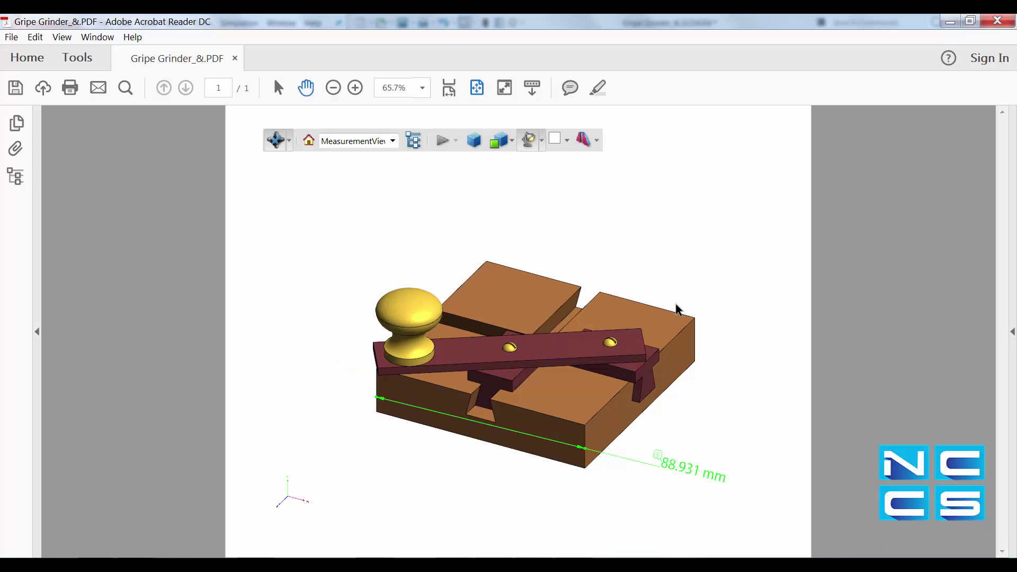
Restore the Default view and highlight Slider_&-2, Base_&-1, Slider_&-1 and Crank assembly_&-1 in turn from the model tree.
left_click(393, 140)
left_click(355, 151)
left_click(414, 141)
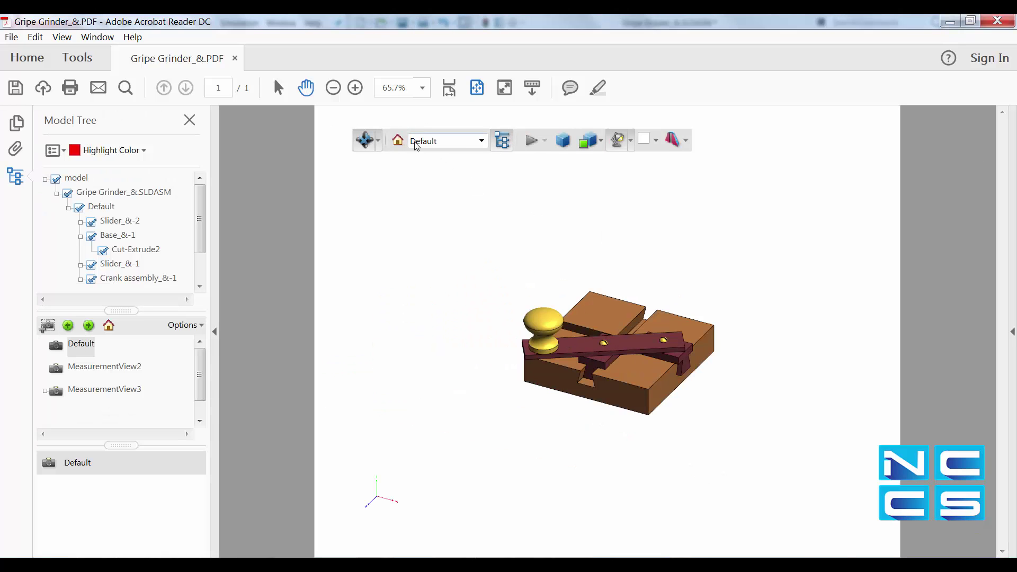
left_click(114, 224)
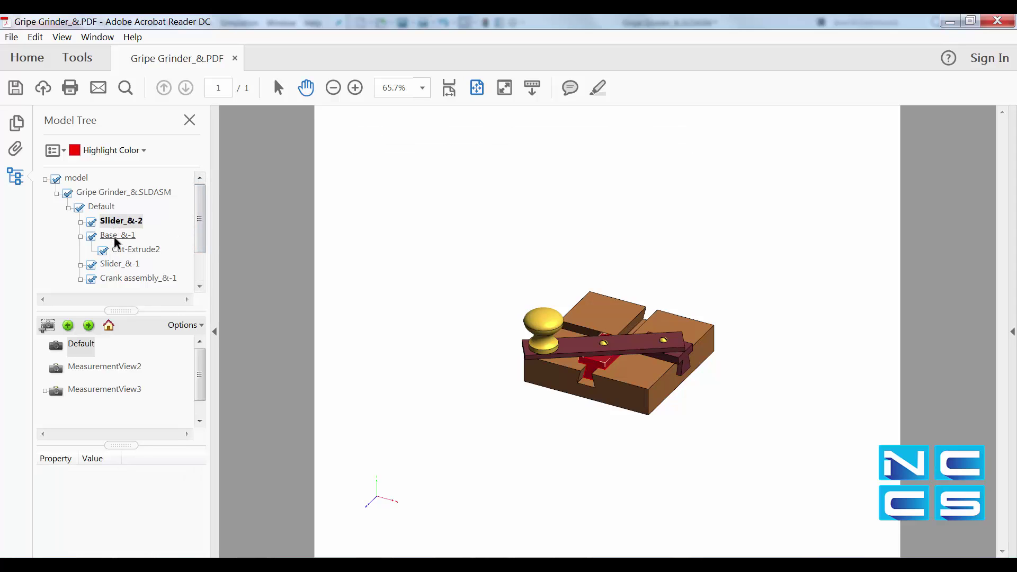
left_click(115, 237)
left_click(125, 265)
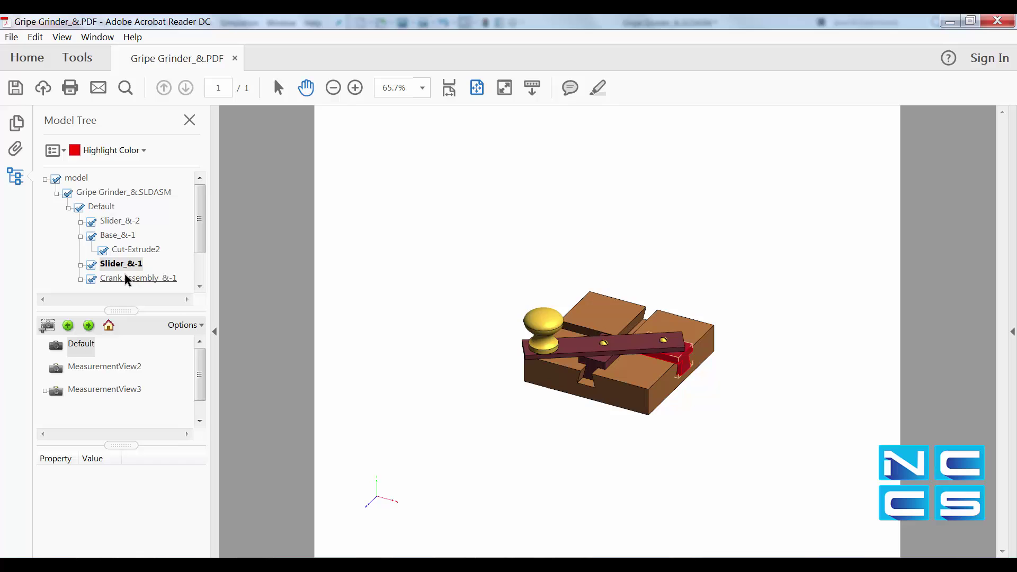
left_click(127, 280)
left_click(228, 204)
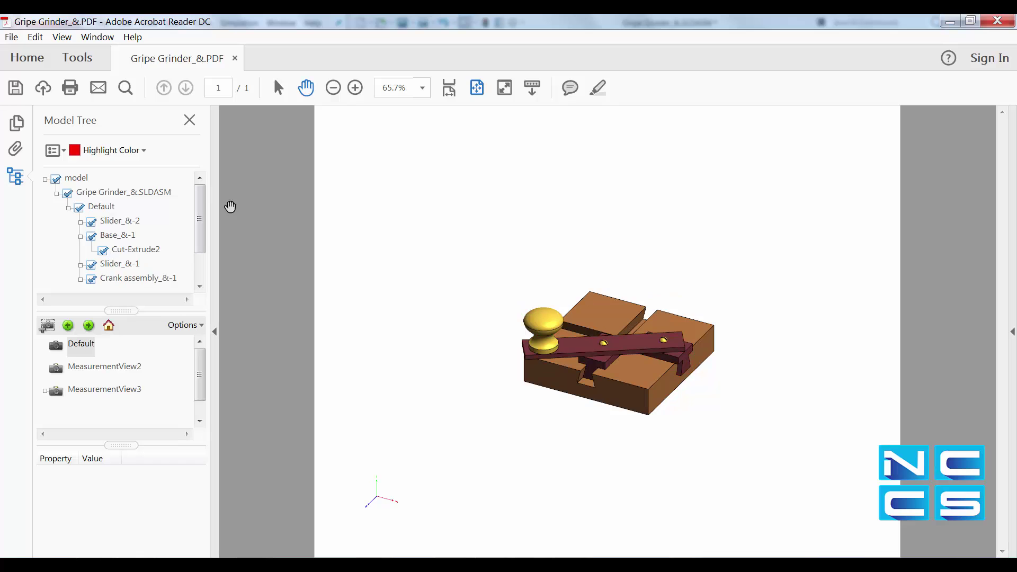
left_click(189, 120)
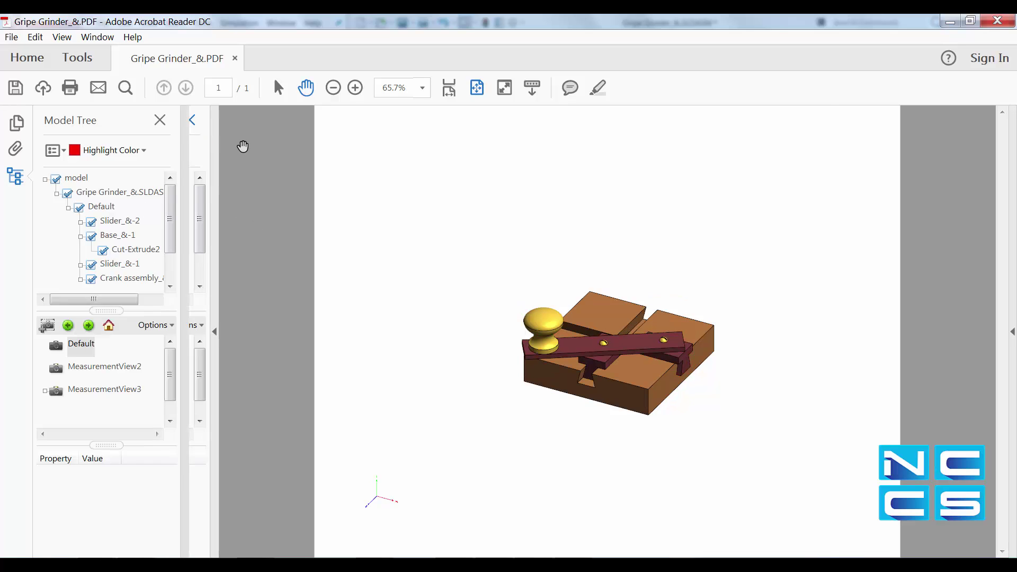
Preview the model in perspective projection and in the Transparent and Solid Wireframe render modes, ending on Solid Outline.
mouse_move(479, 173)
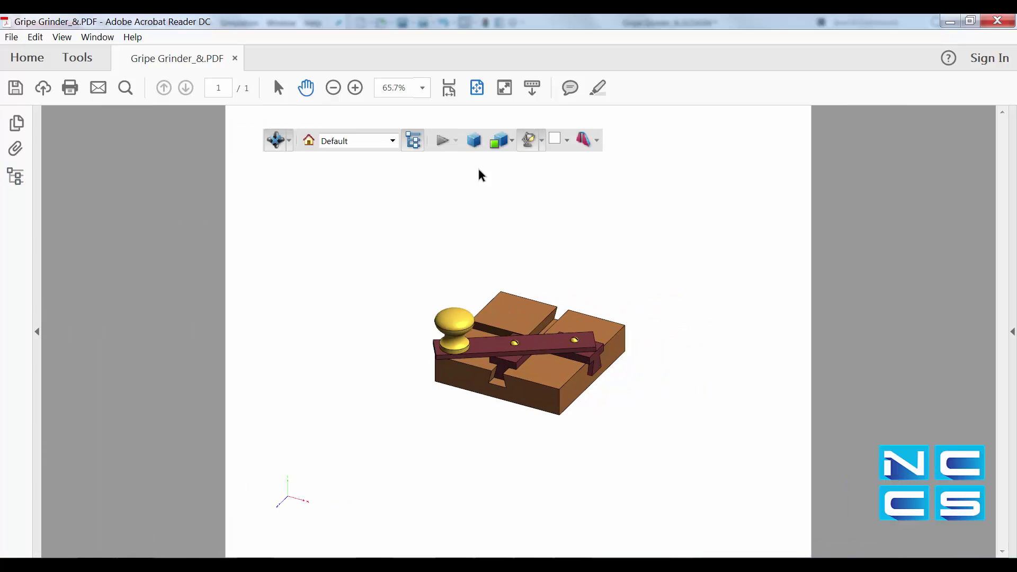
left_click(474, 141)
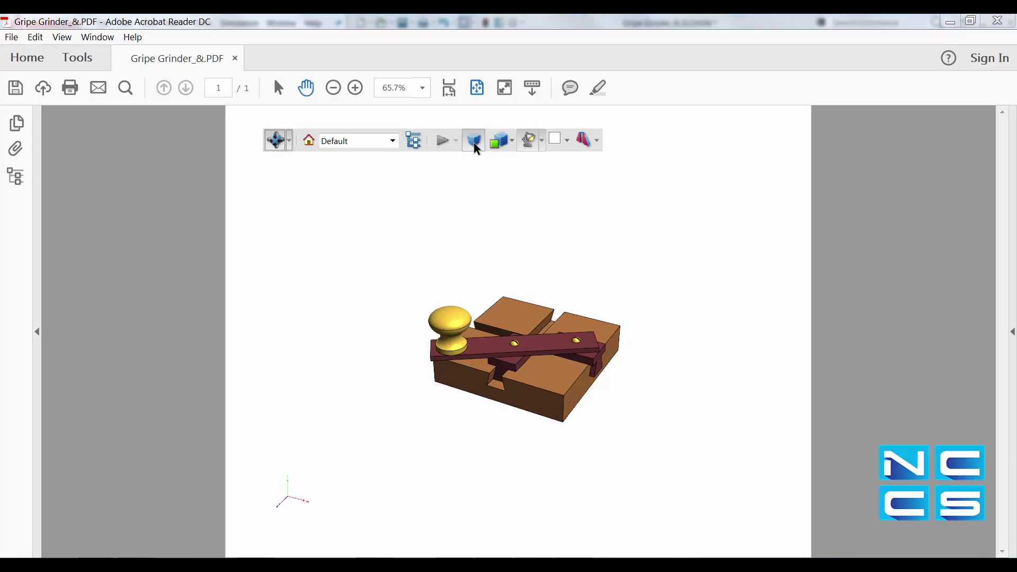
left_click(512, 142)
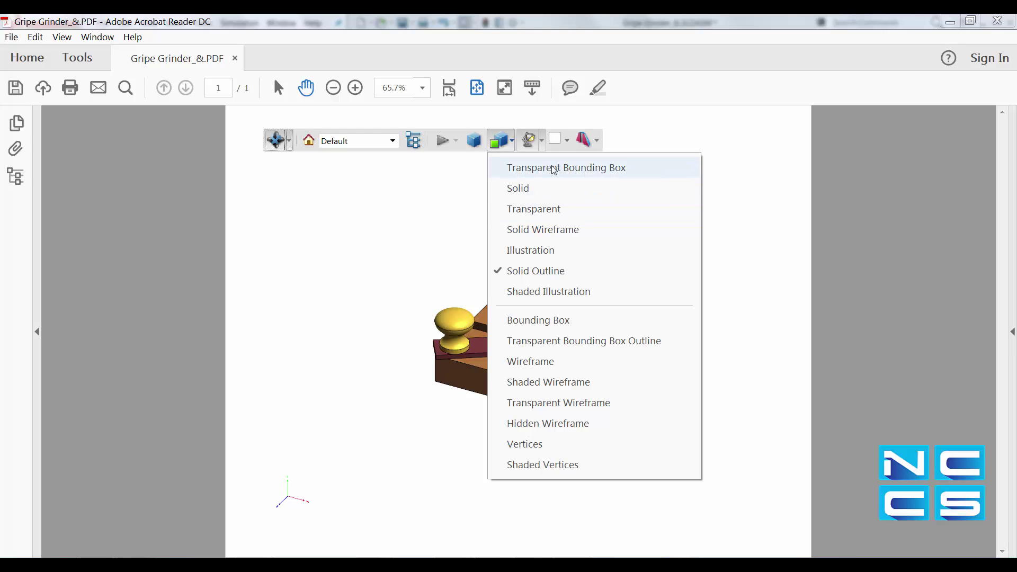
left_click(557, 209)
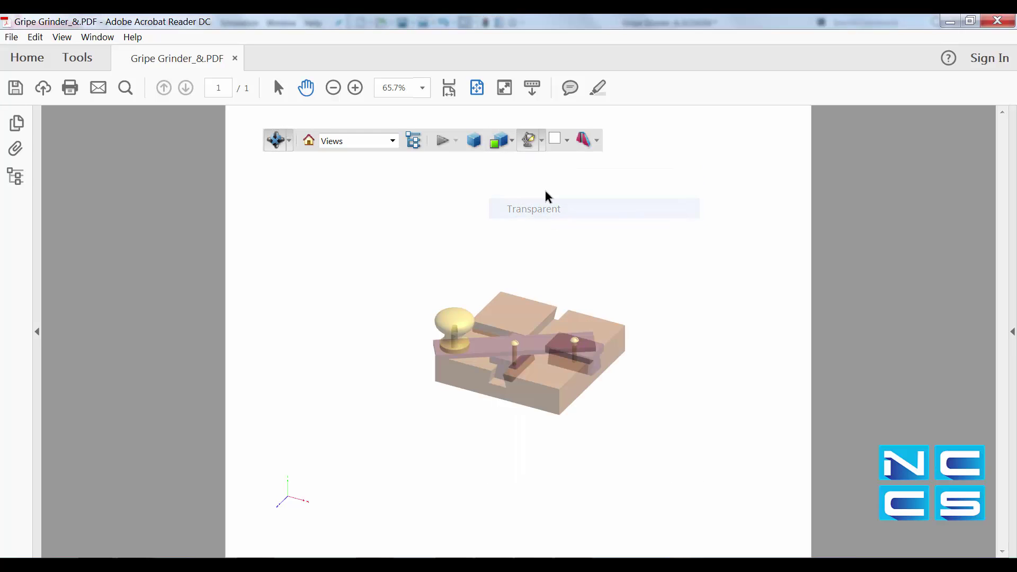
left_click(512, 141)
left_click(538, 233)
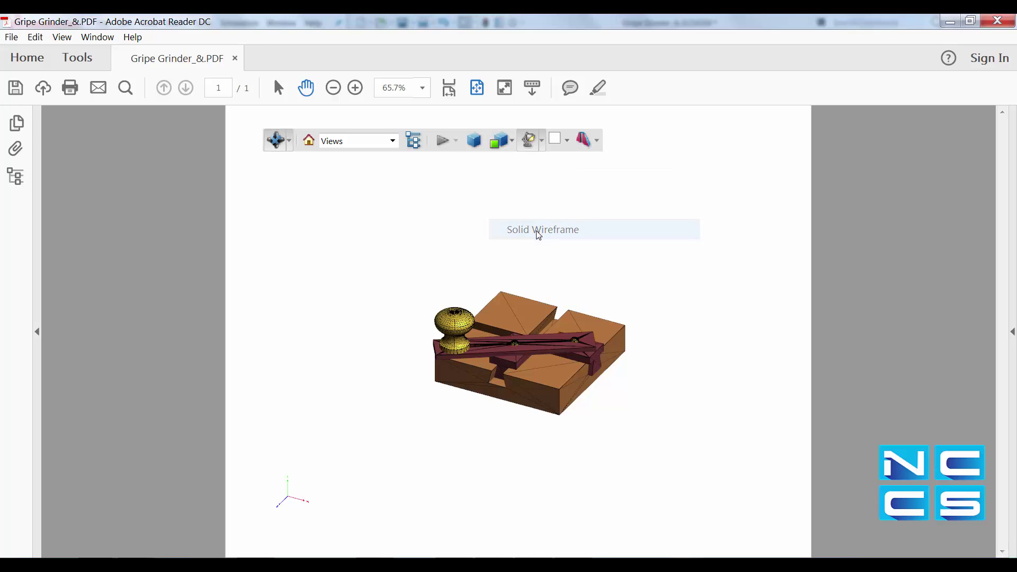
left_click(512, 141)
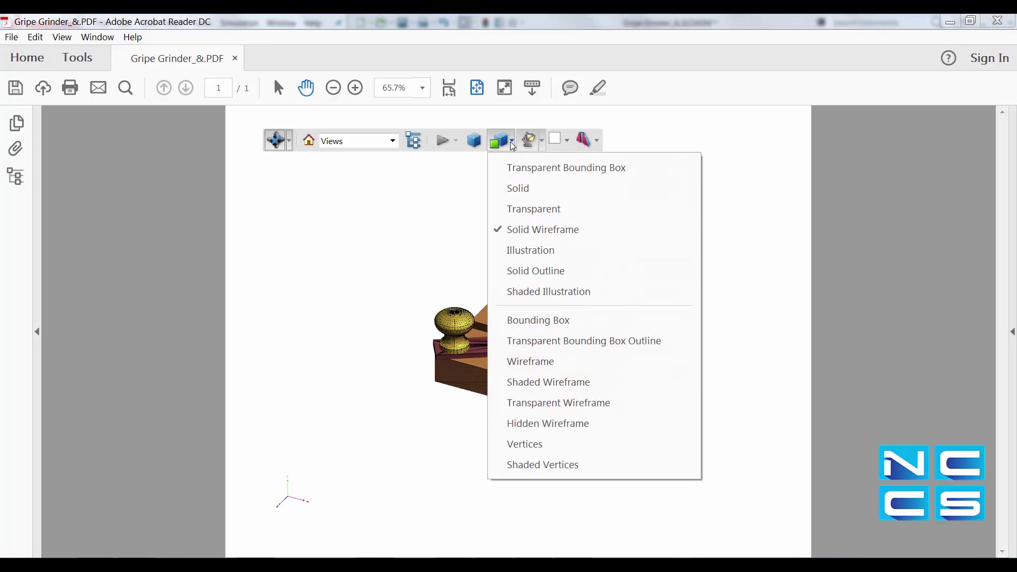
left_click(642, 271)
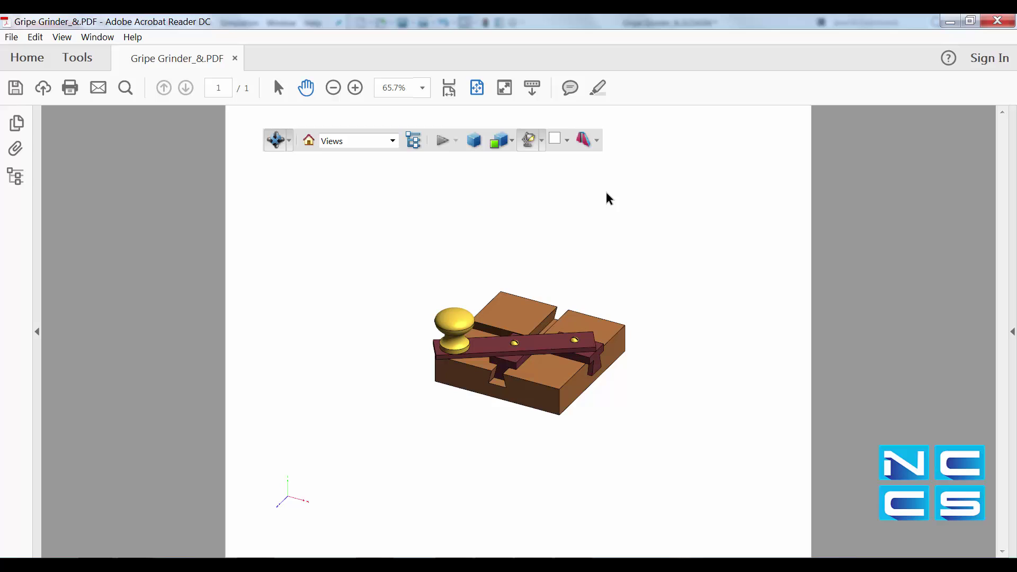
left_click(542, 141)
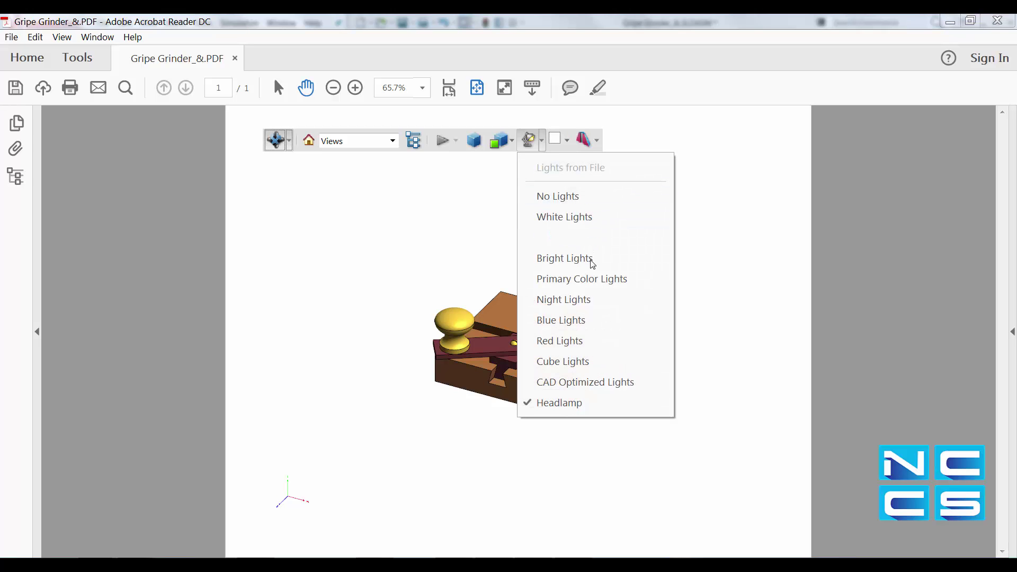
left_click(512, 213)
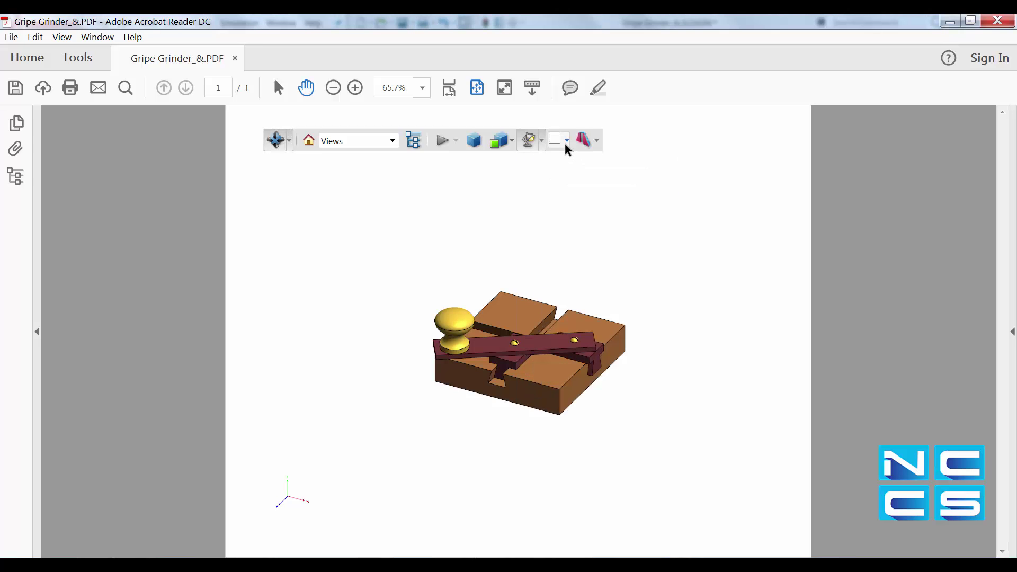
Display a cross section through the grinder assembly, examine the cut interior from several angles, and turn the section off.
left_click(584, 139)
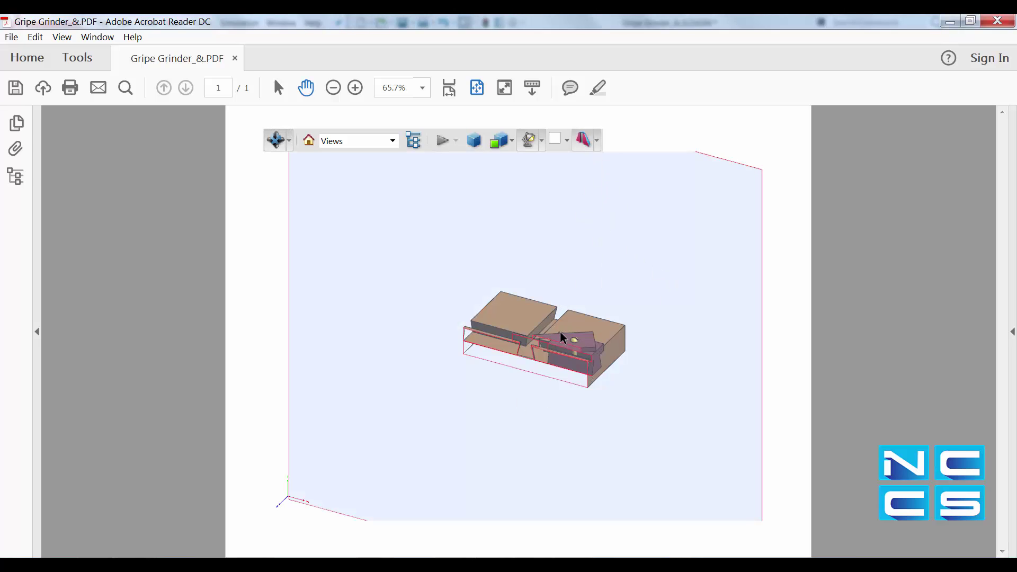
left_click_drag(650, 263, 643, 281)
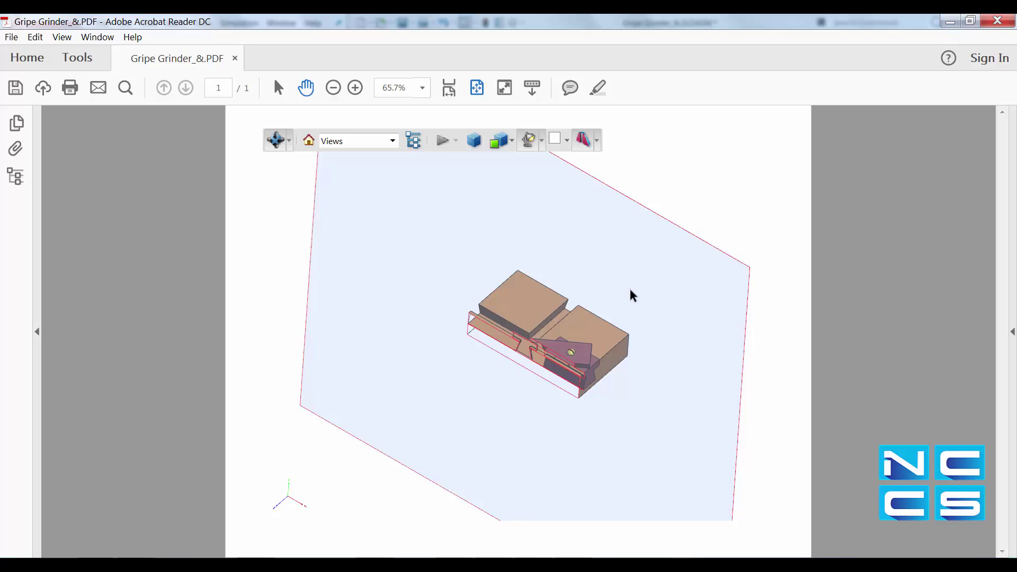
left_click_drag(633, 295, 608, 405)
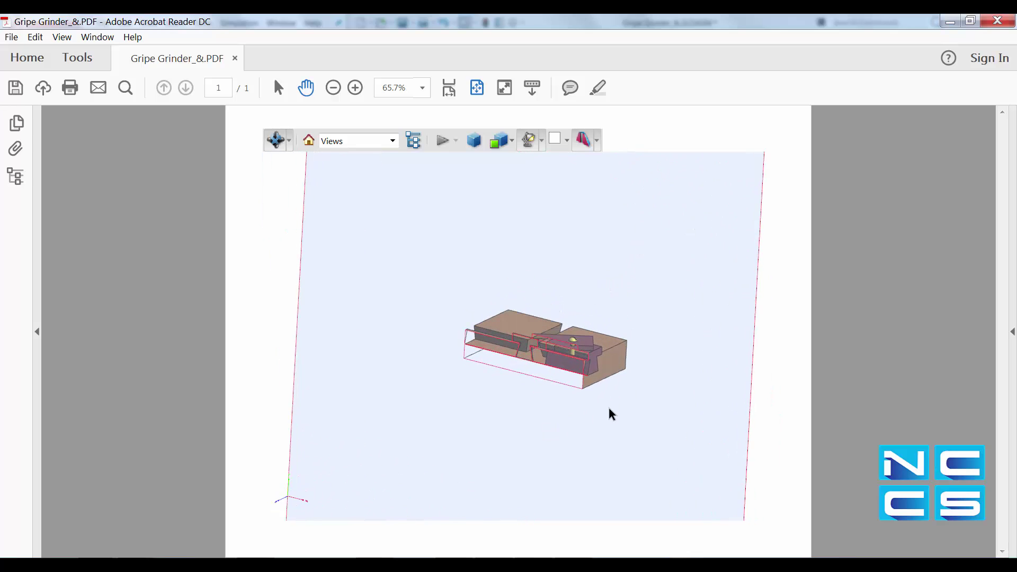
left_click(579, 149)
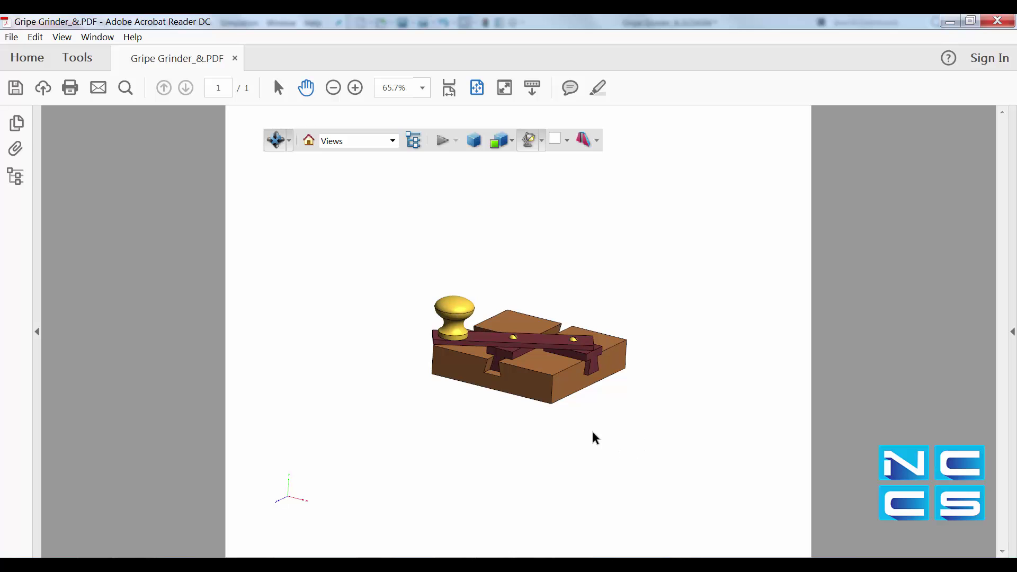